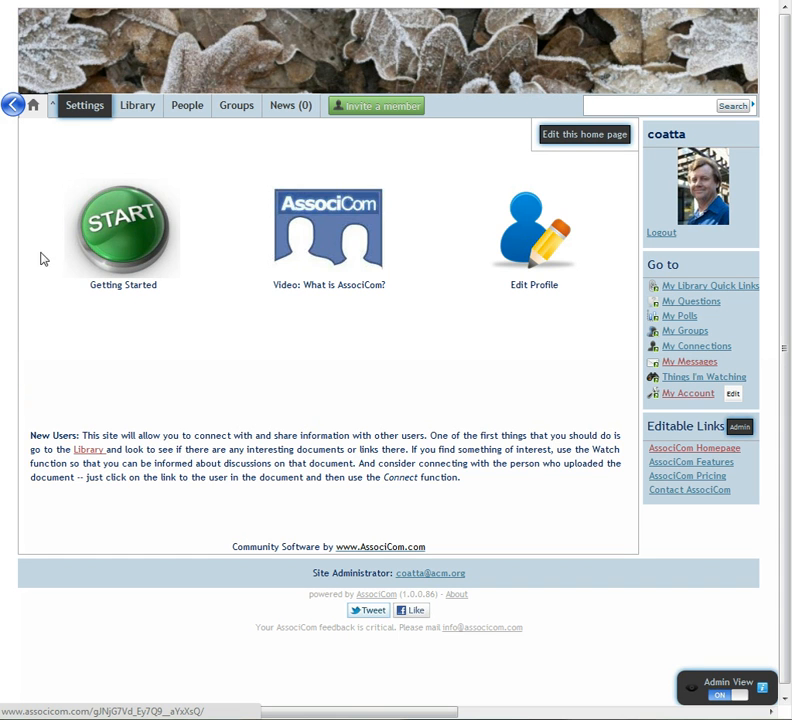
Create a folder named Event Committee inside the library's Group Files folder.
{"action": "left_click", "coordinate": [137, 107]}
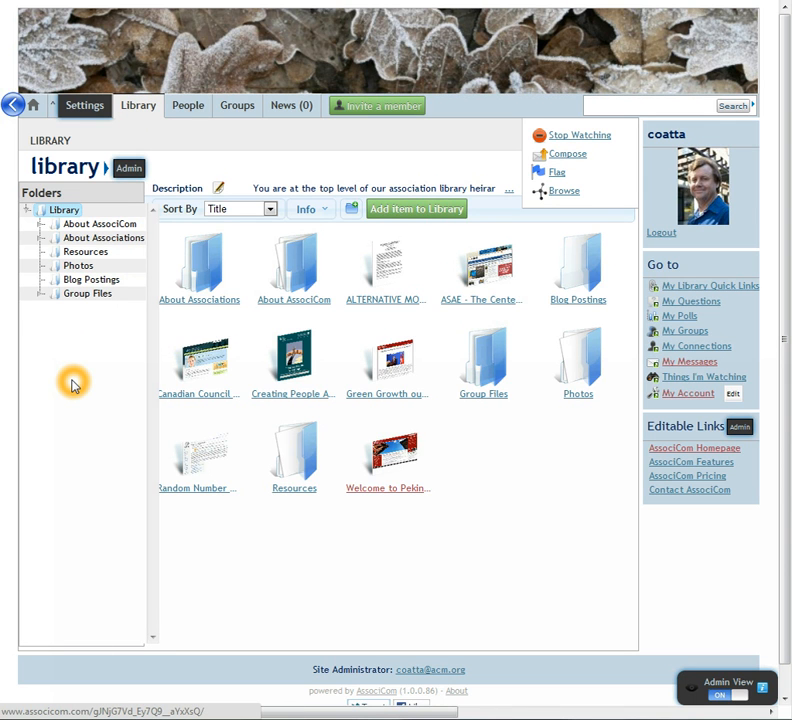
{"action": "left_click", "coordinate": [42, 297]}
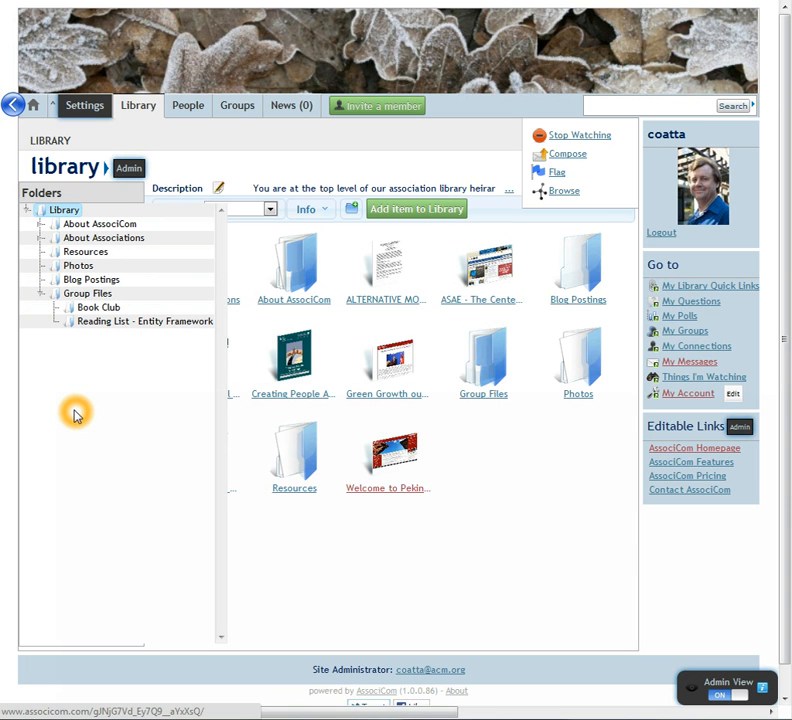
{"action": "left_click", "coordinate": [97, 294]}
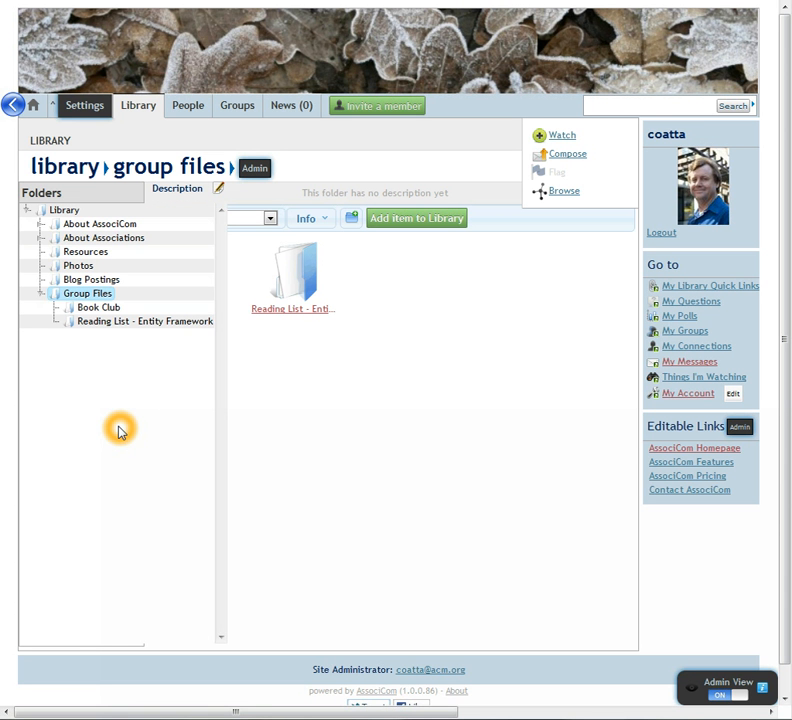
{"action": "left_click", "coordinate": [352, 222]}
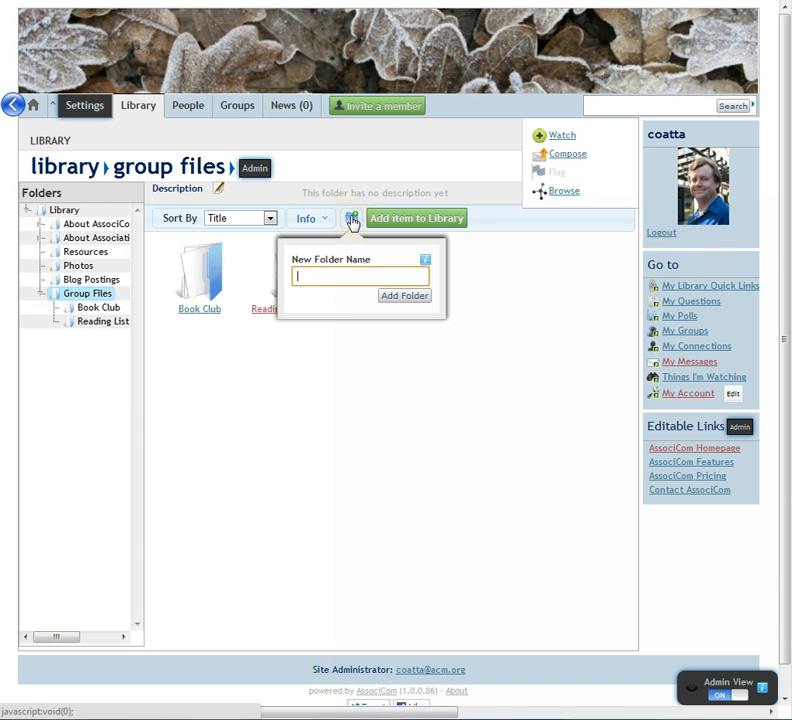
{"action": "left_click", "coordinate": [342, 279]}
{"action": "type", "text": "E"}
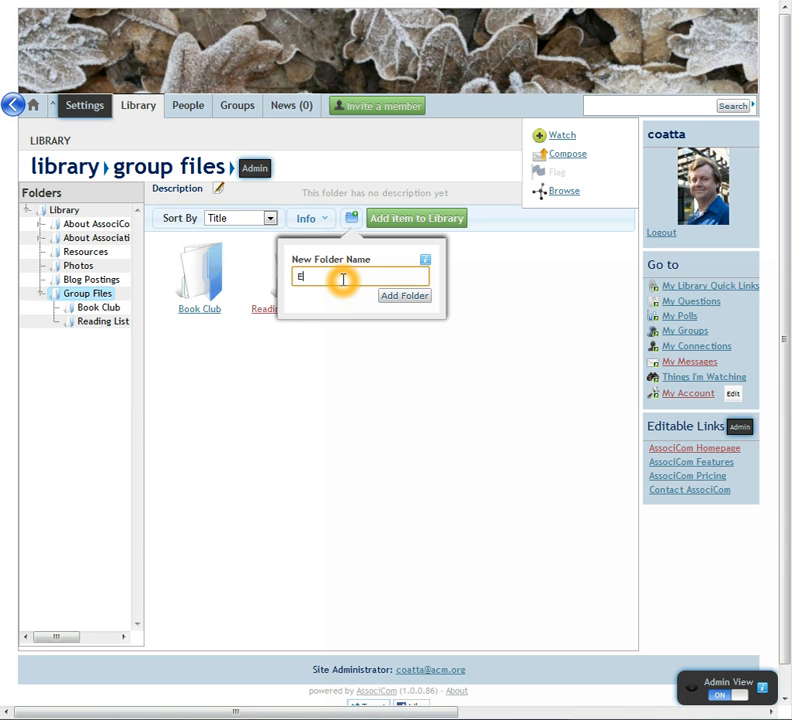
{"action": "type", "text": "vent Committee"}
{"action": "left_click", "coordinate": [389, 300]}
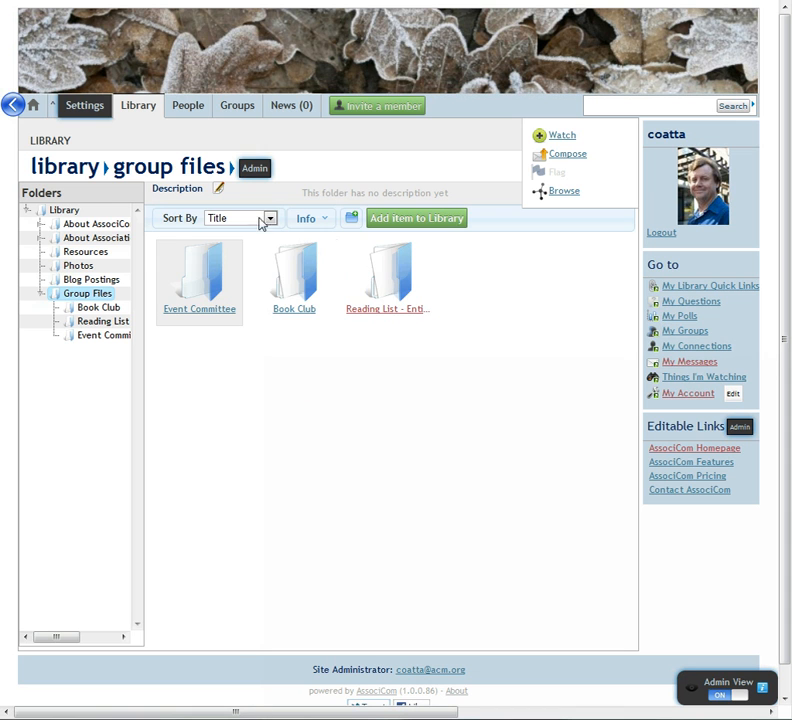
Open the Committees folder in the groups area and start creating a new group there.
{"action": "left_click", "coordinate": [240, 107]}
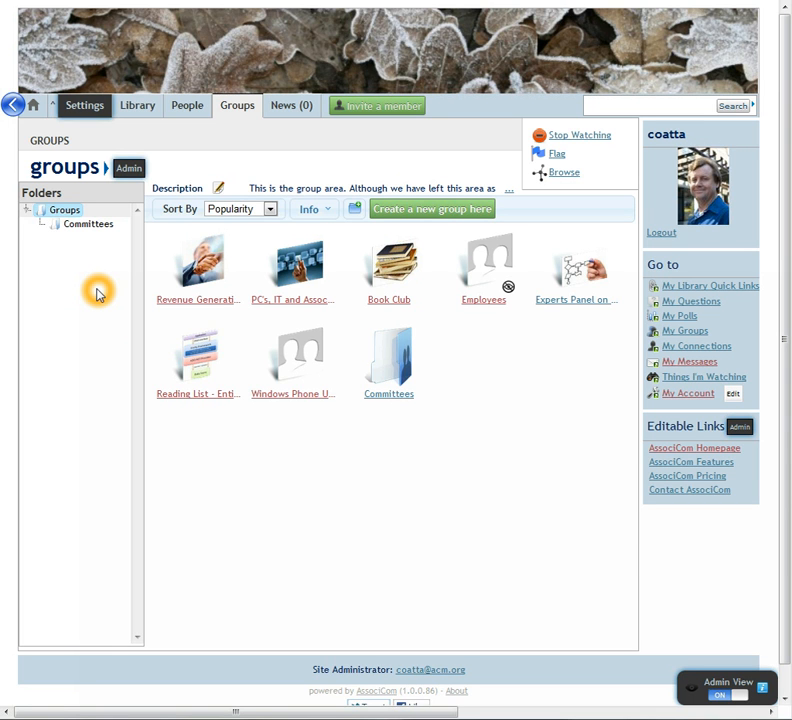
{"action": "left_click", "coordinate": [90, 231]}
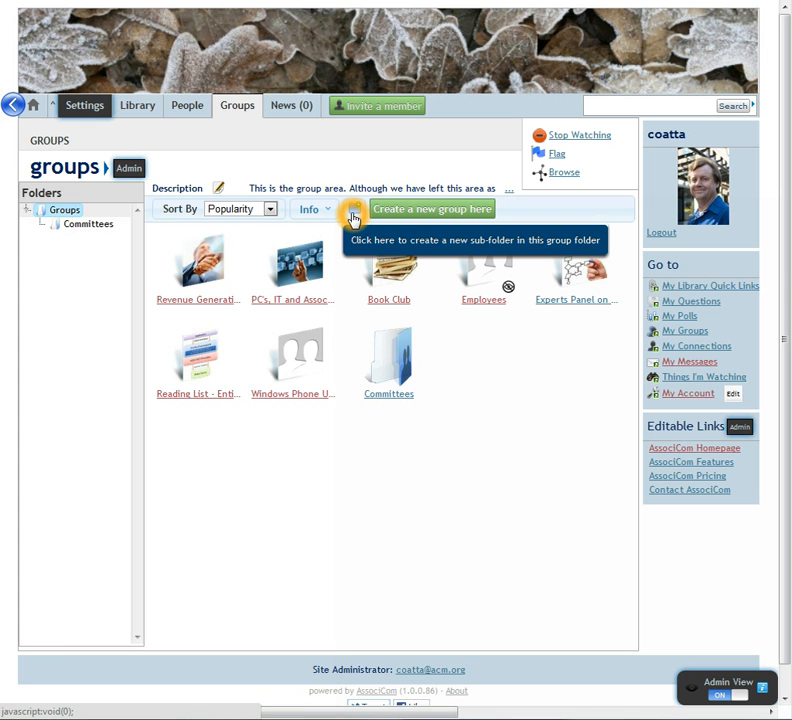
{"action": "left_click", "coordinate": [90, 228]}
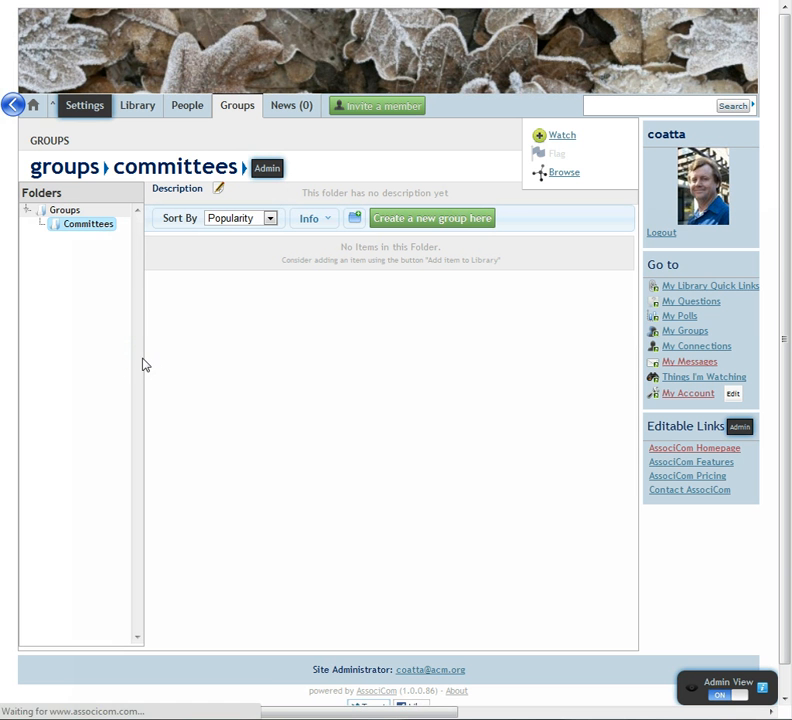
{"action": "left_click", "coordinate": [143, 363]}
{"action": "left_click", "coordinate": [83, 323]}
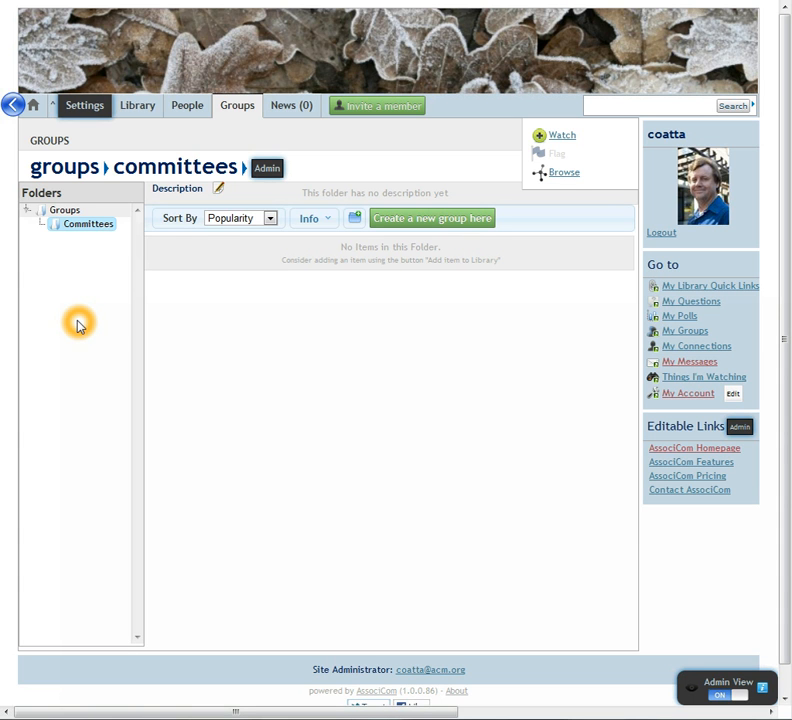
{"action": "left_click", "coordinate": [446, 316]}
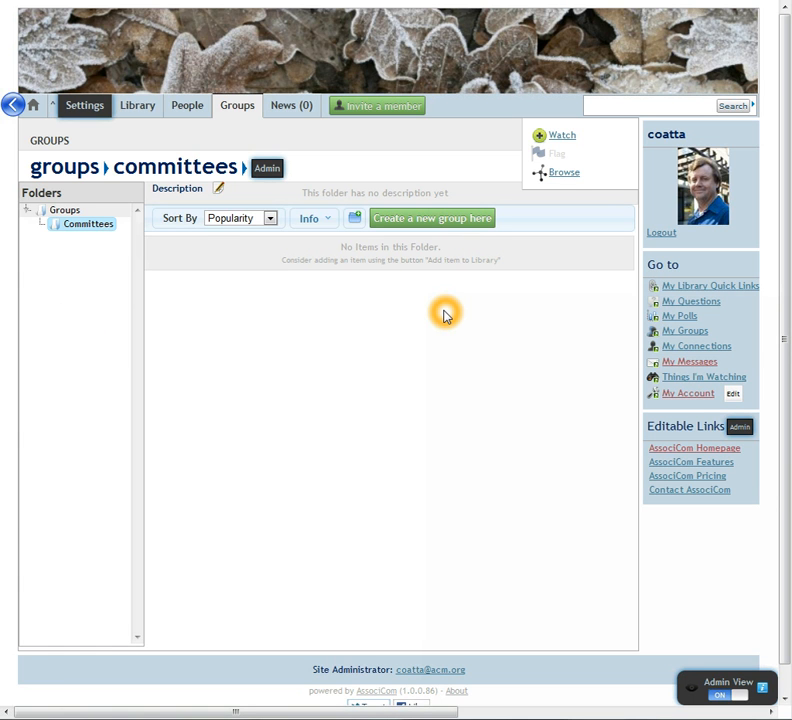
{"action": "left_click", "coordinate": [449, 224]}
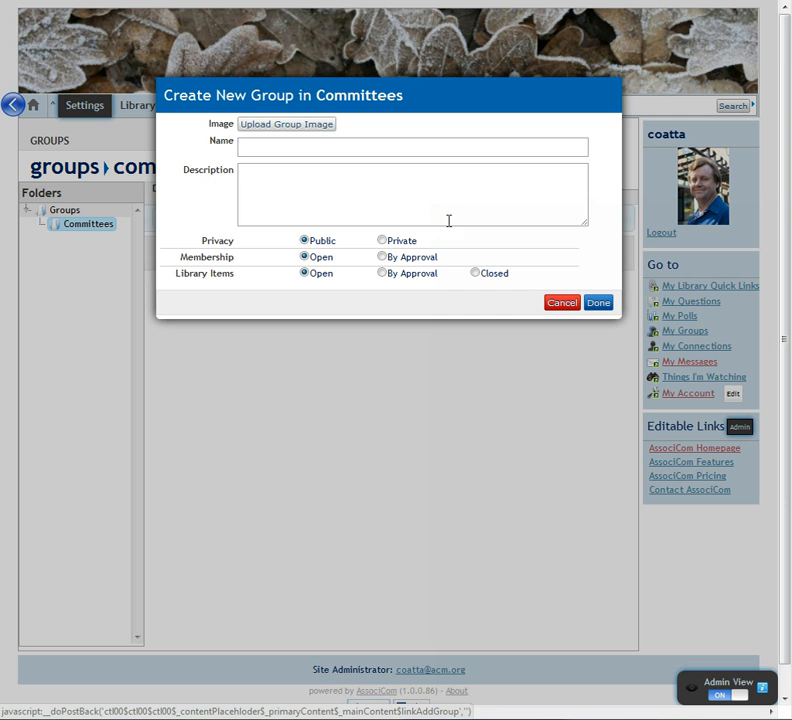
{"action": "left_click", "coordinate": [449, 219]}
{"action": "left_click", "coordinate": [274, 150]}
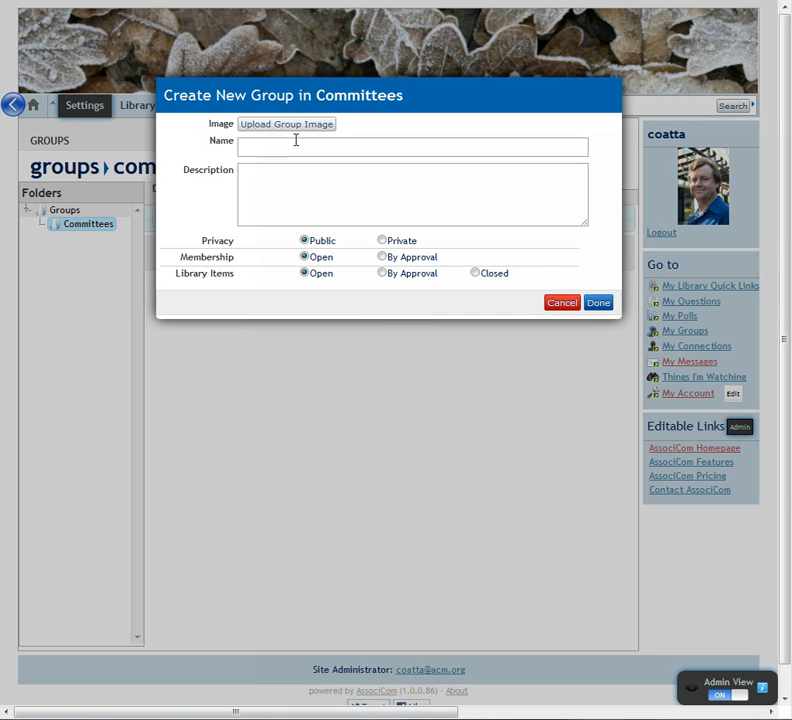
Upload committee.jpg from the Desktop as the new group's image and save it.
{"action": "left_click", "coordinate": [292, 127]}
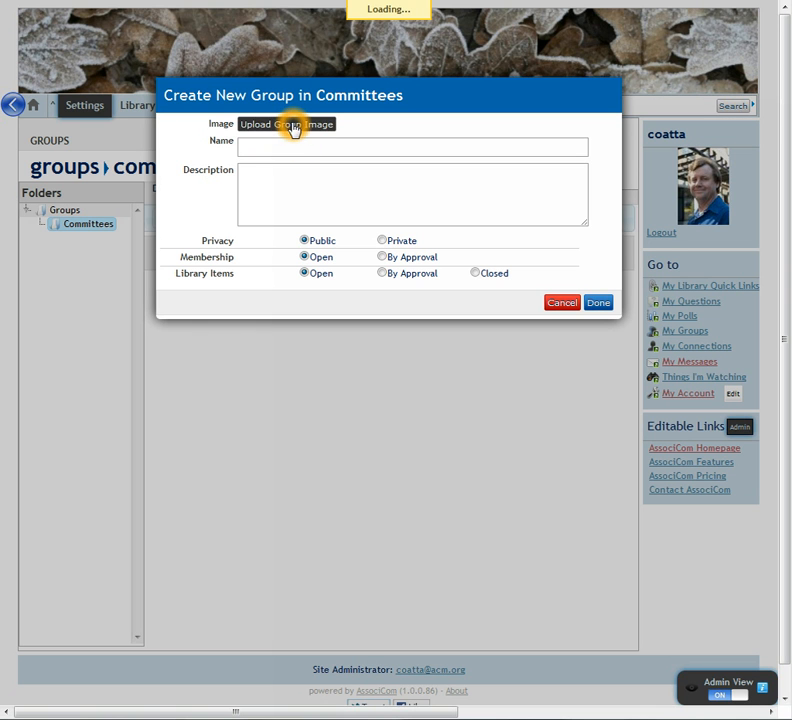
{"action": "left_click", "coordinate": [391, 204]}
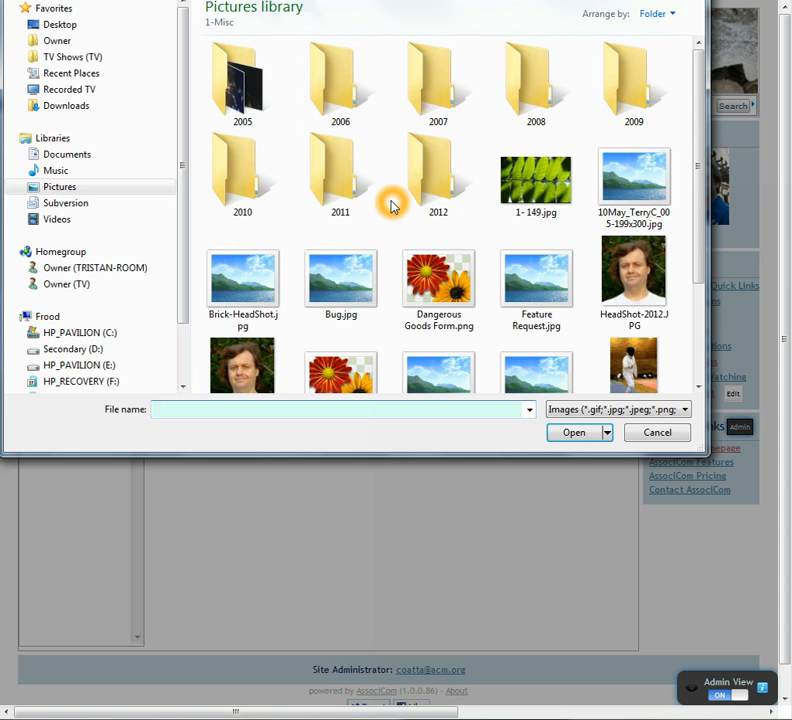
{"action": "left_click", "coordinate": [58, 25]}
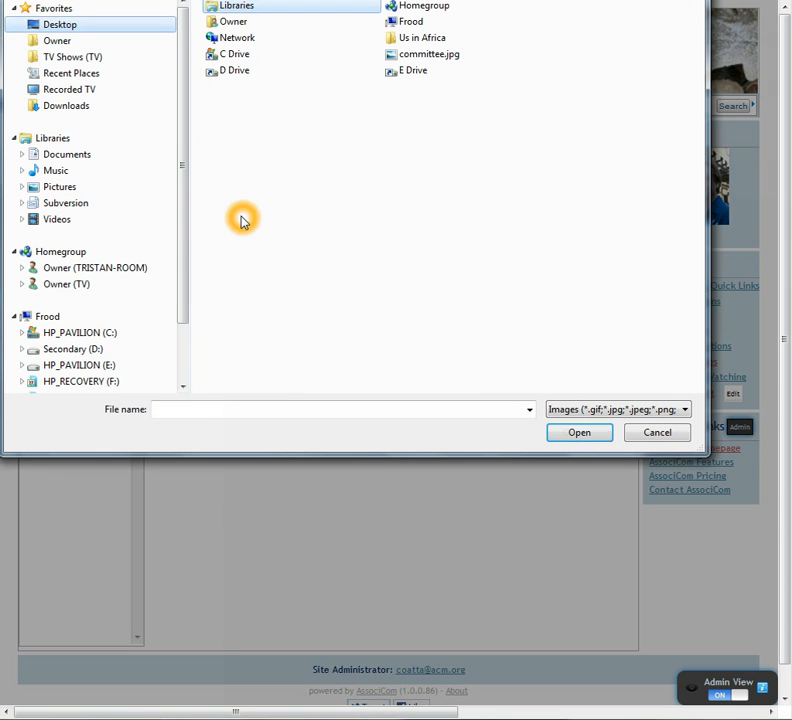
{"action": "left_click", "coordinate": [430, 55]}
{"action": "left_click", "coordinate": [580, 433]}
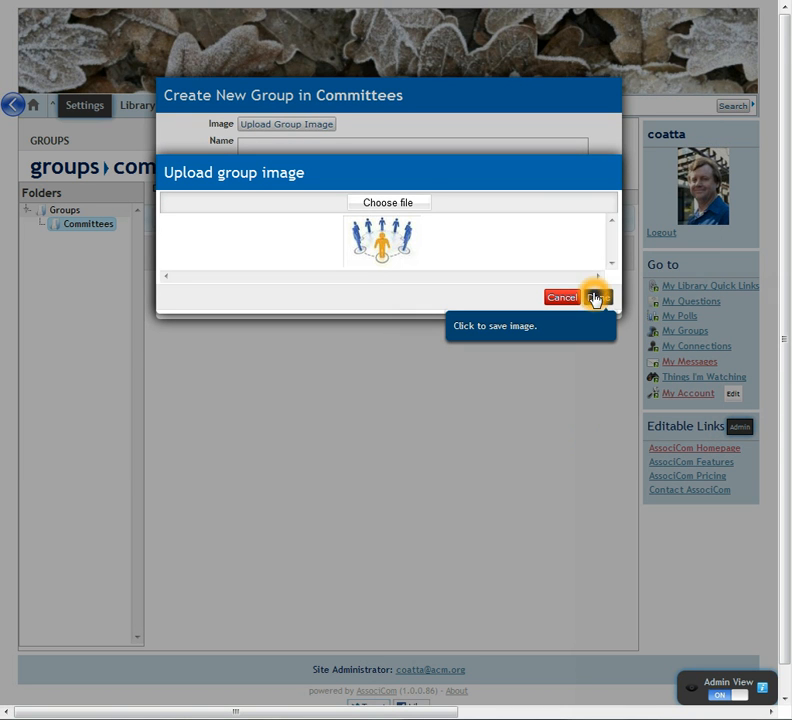
{"action": "left_click", "coordinate": [596, 299]}
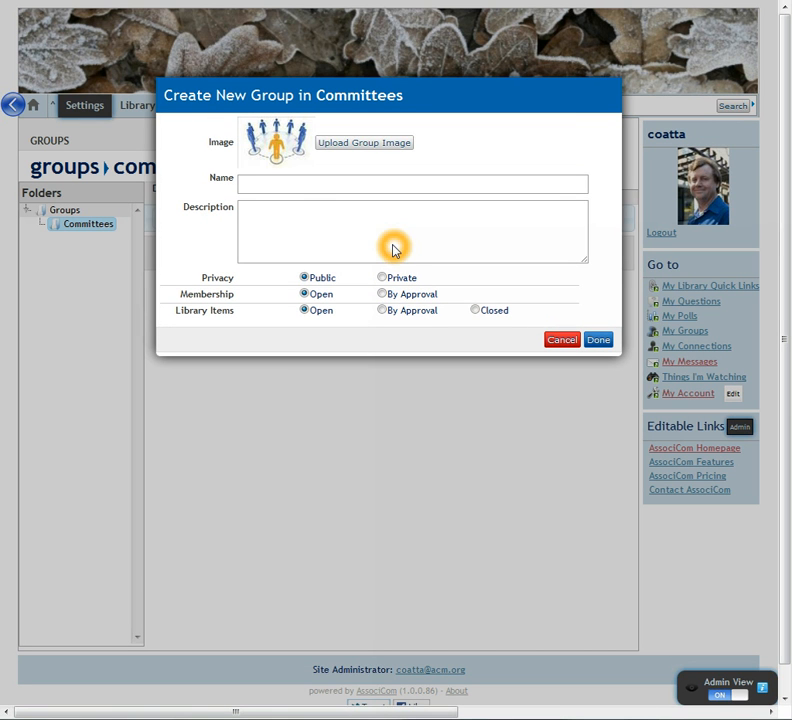
Name the group Event Committee and enter the description "This is a private shared workspace for the members of the event committee.".
{"action": "left_click", "coordinate": [301, 185]}
{"action": "type", "text": "Eve"}
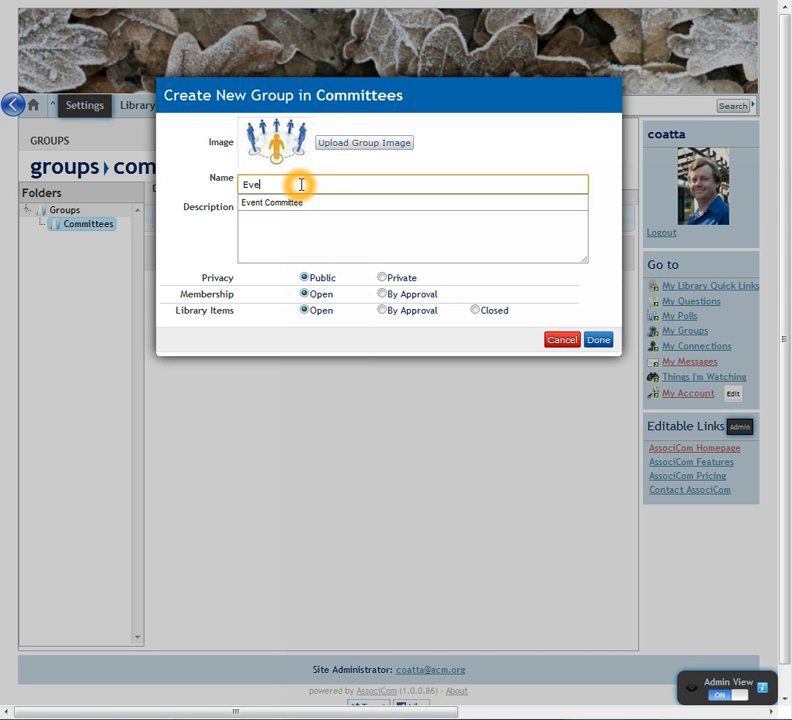
{"action": "type", "text": "nt Committee"}
{"action": "left_click", "coordinate": [304, 234]}
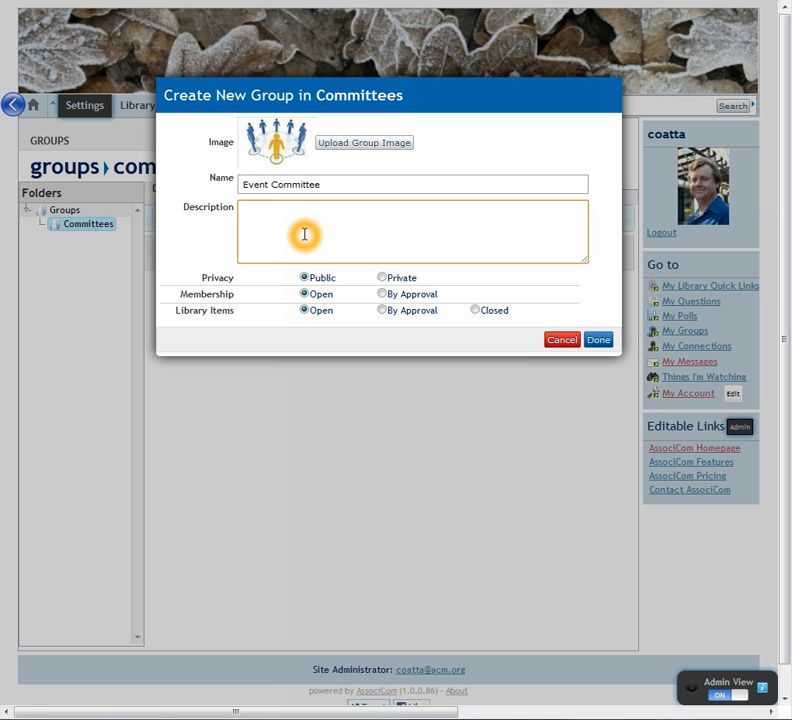
{"action": "type", "text": "This is a private share"}
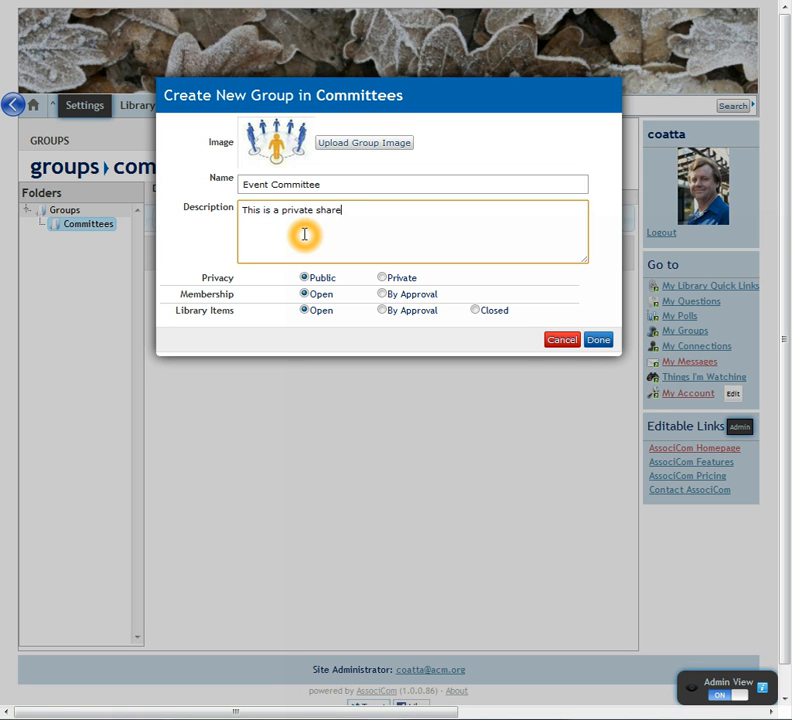
{"action": "type", "text": "d workspace for the mem"}
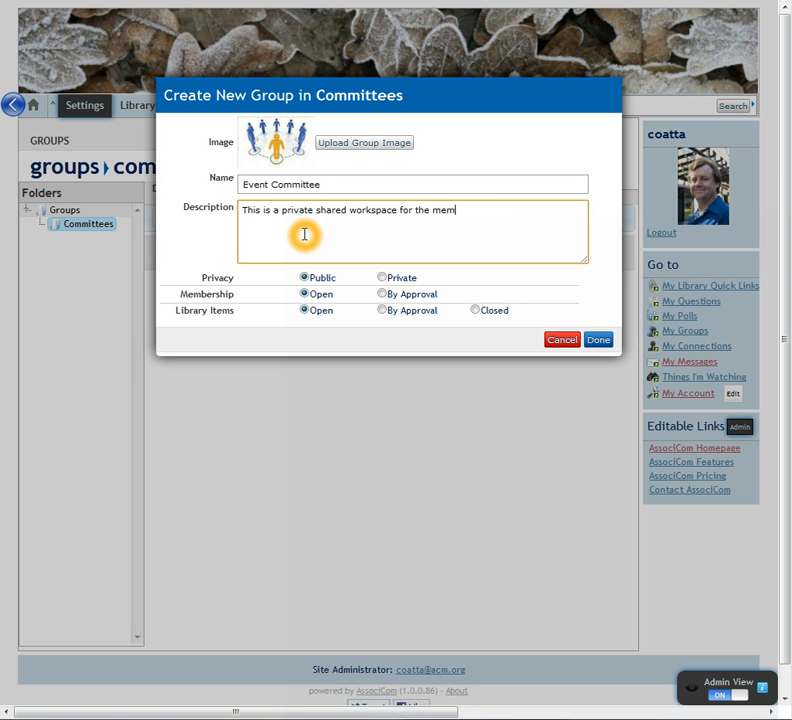
{"action": "type", "text": "bers of the event committee."}
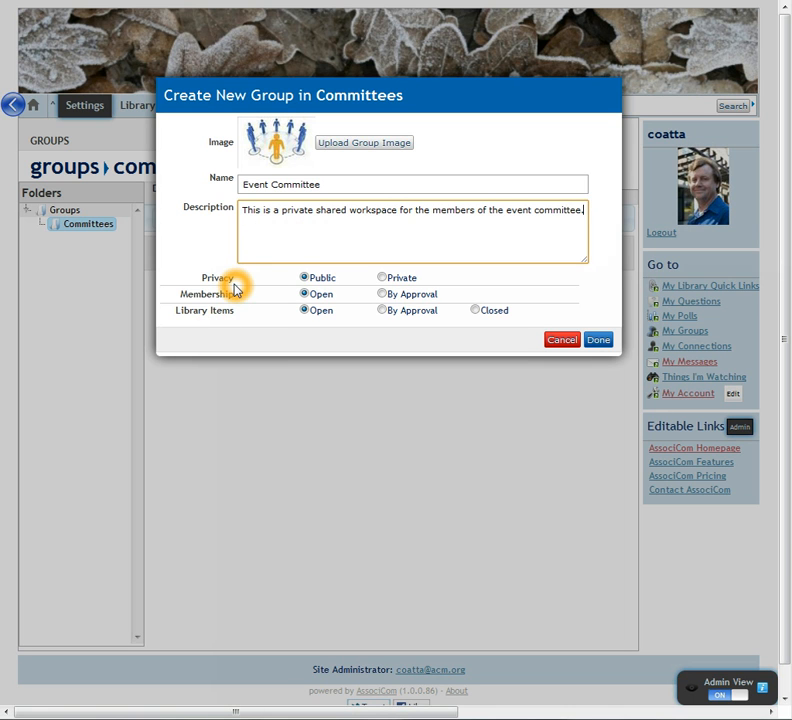
Set the group's privacy to Private and its membership to By Approval, and create the group with open library items.
{"action": "left_click", "coordinate": [384, 279]}
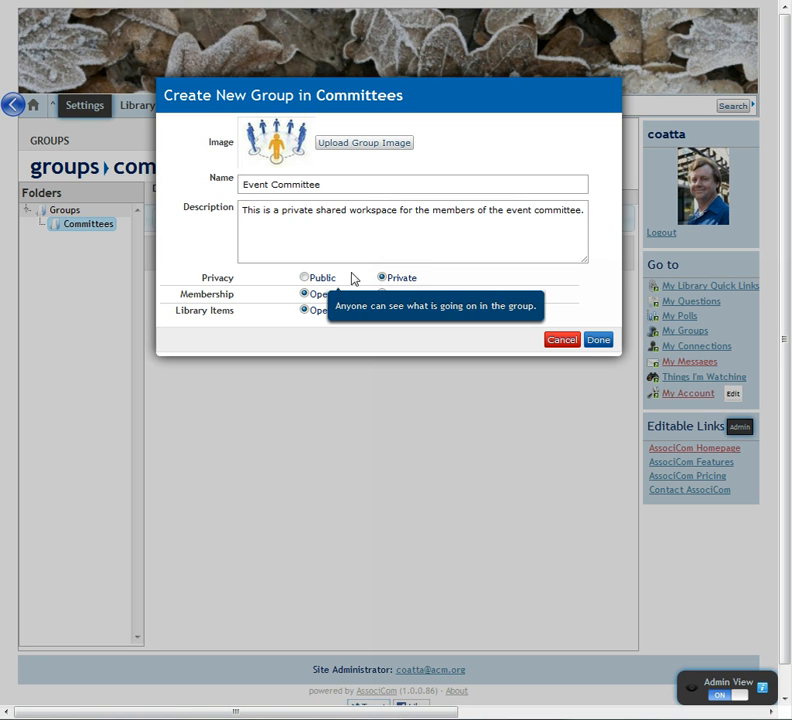
{"action": "left_click", "coordinate": [386, 298]}
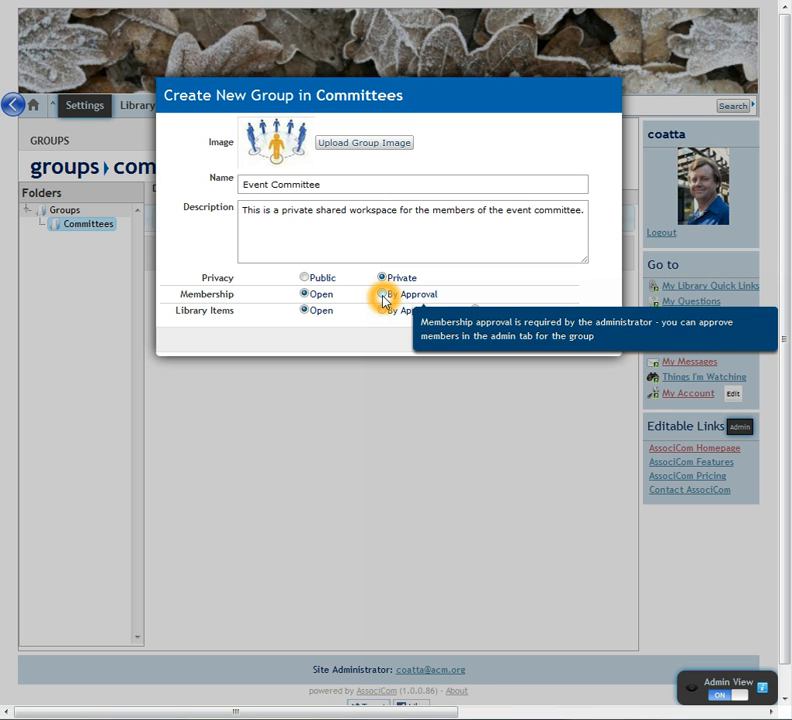
{"action": "left_click", "coordinate": [382, 296]}
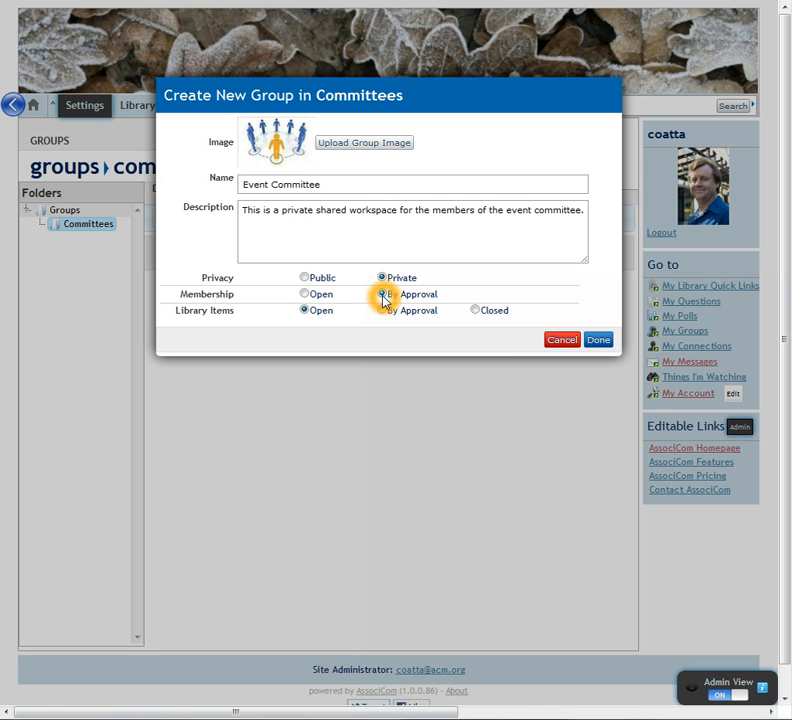
{"action": "left_click", "coordinate": [374, 323]}
{"action": "left_click", "coordinate": [344, 321]}
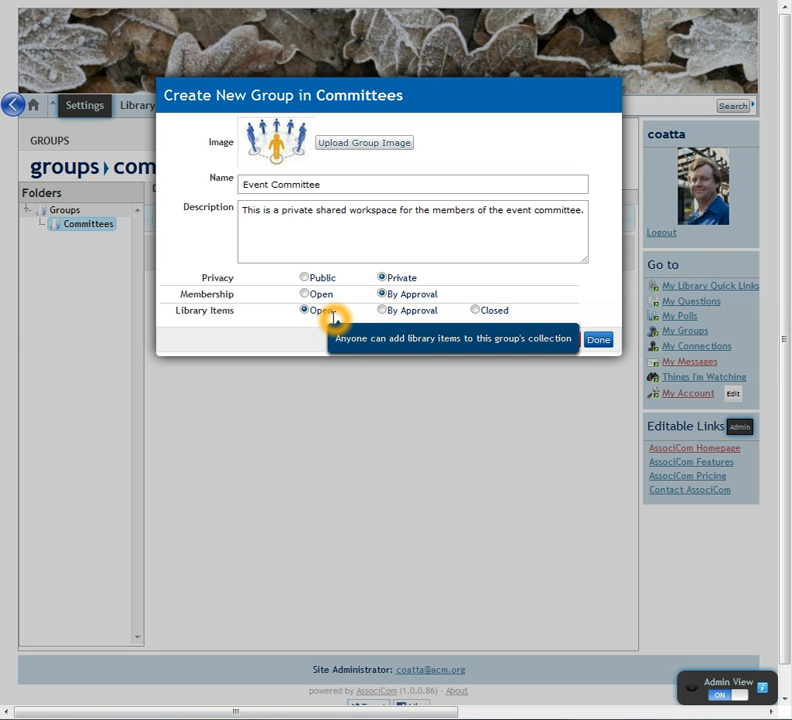
{"action": "mouse_move", "coordinate": [395, 317]}
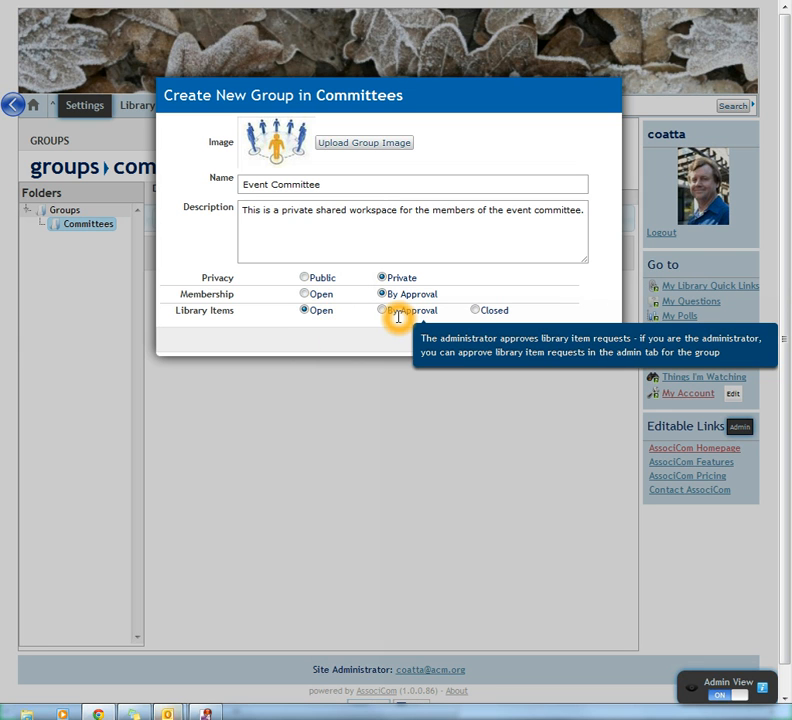
{"action": "left_click", "coordinate": [307, 330]}
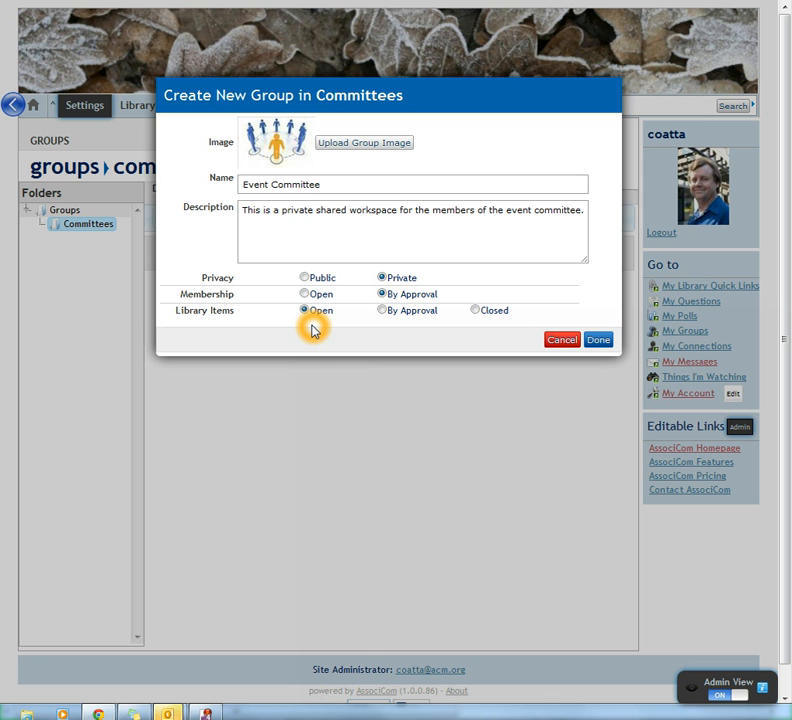
{"action": "left_click", "coordinate": [600, 342]}
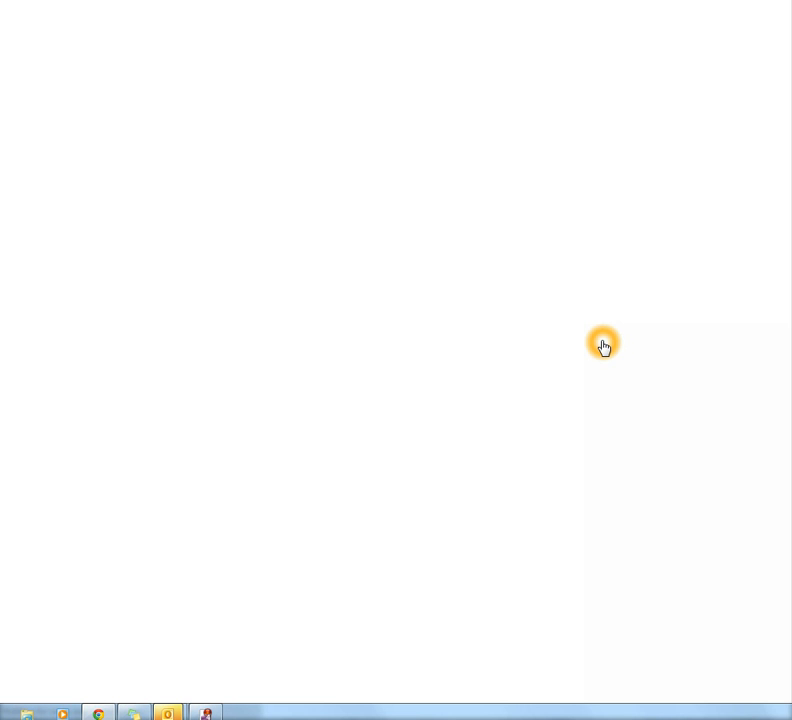
{"action": "left_click", "coordinate": [530, 355]}
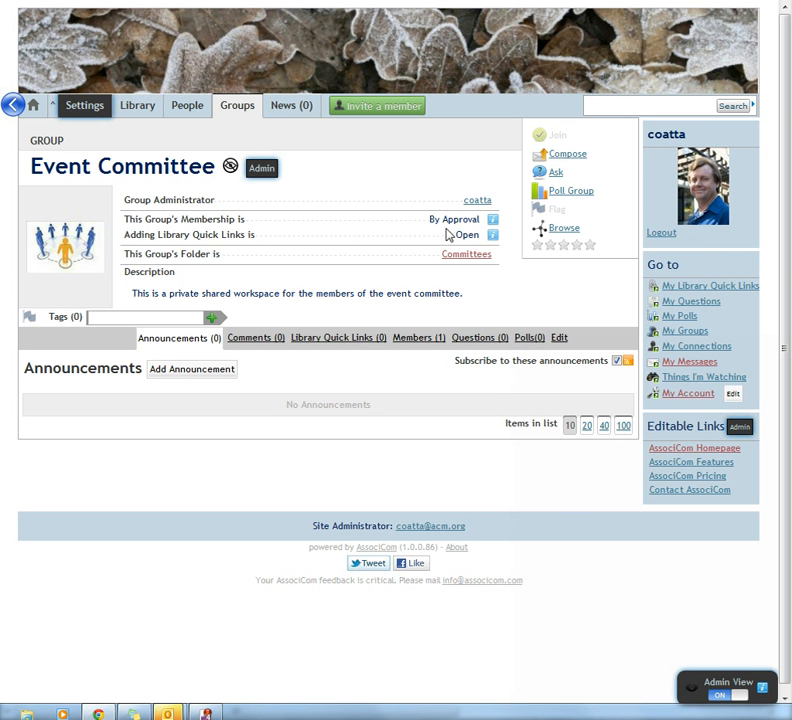
{"action": "left_click", "coordinate": [377, 376]}
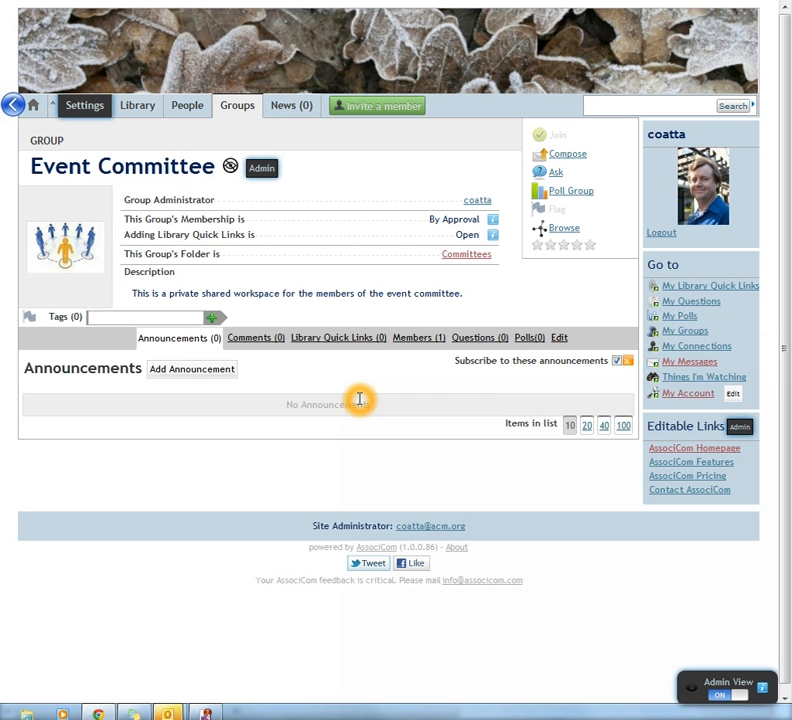
{"action": "left_click", "coordinate": [229, 171]}
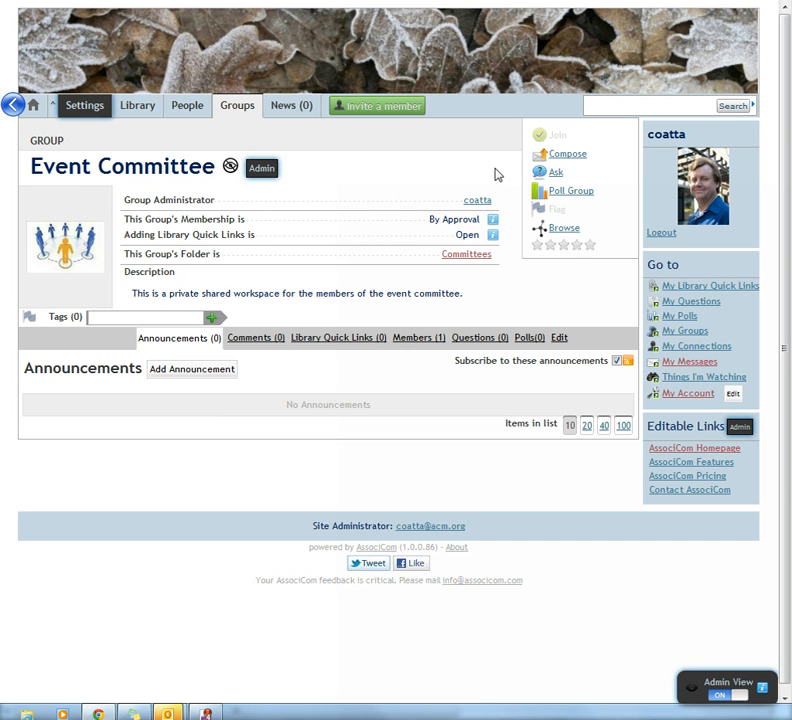
{"action": "mouse_move", "coordinate": [539, 137]}
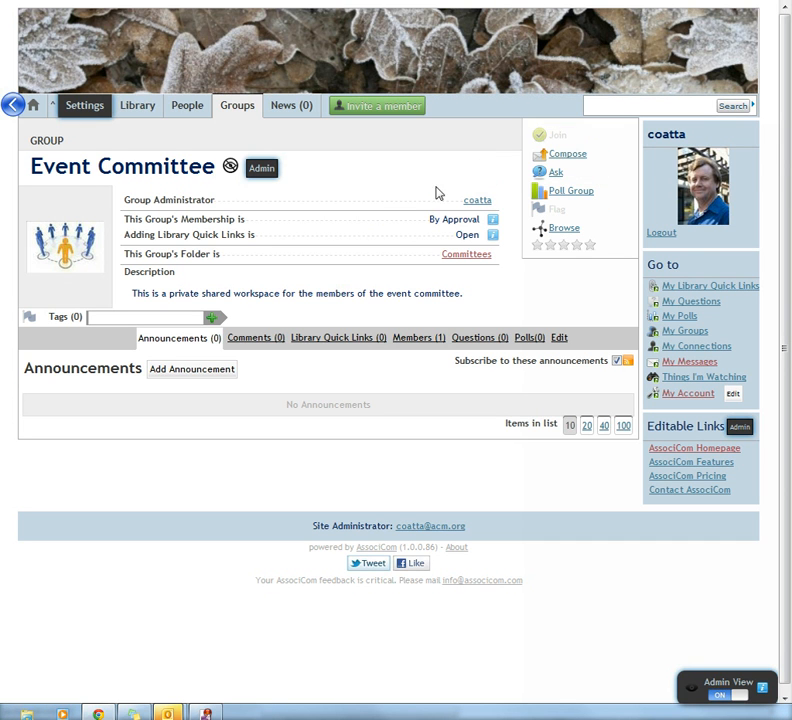
{"action": "left_click", "coordinate": [542, 135]}
{"action": "left_click", "coordinate": [370, 190]}
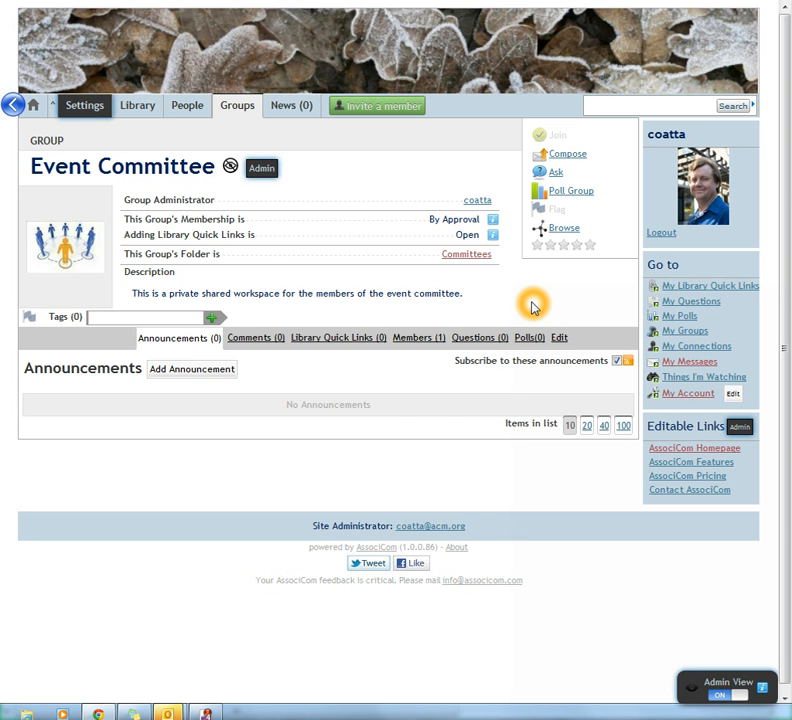
{"action": "left_click", "coordinate": [484, 258]}
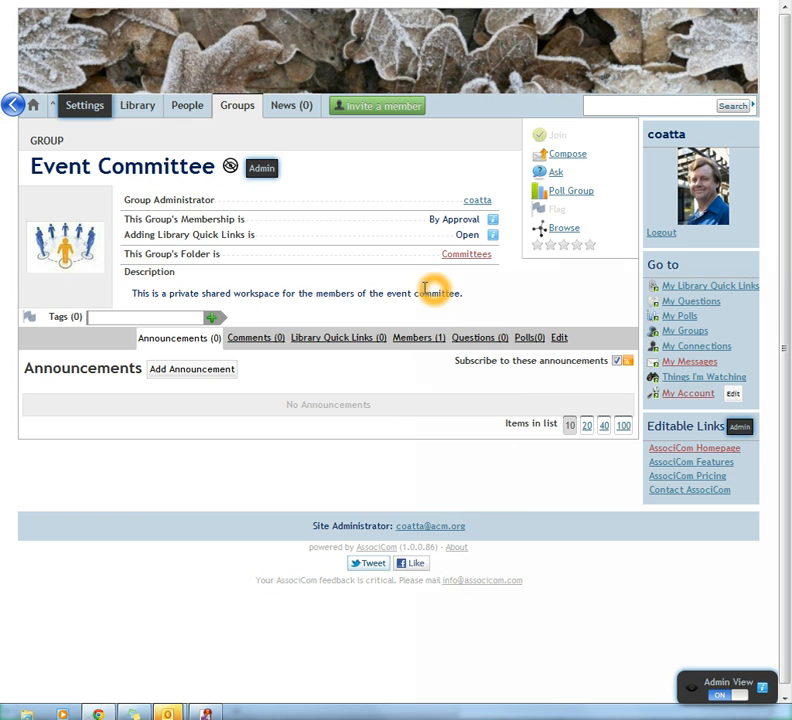